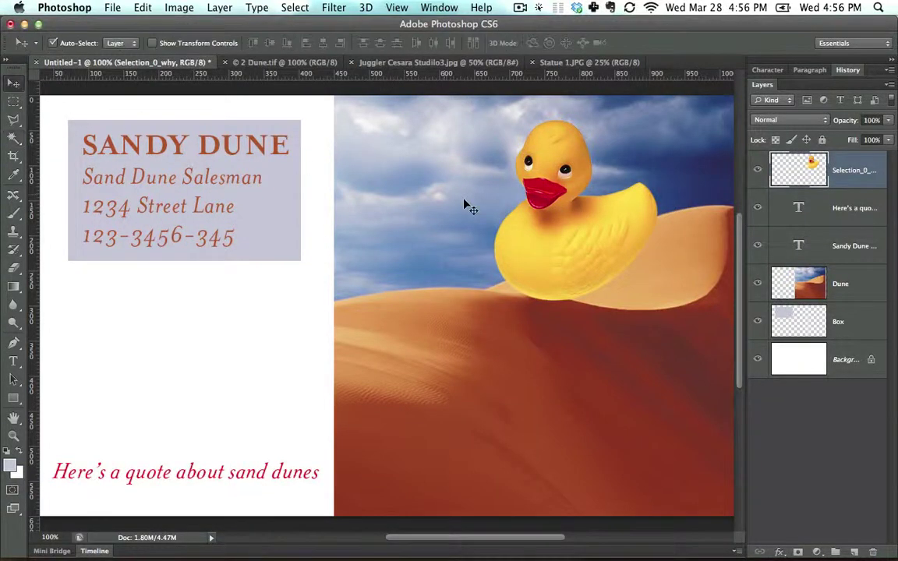
- Drag the duck layer off the dune onto the card's lavender name box
{"action": "left_click_drag", "start_coordinate": [569, 235], "coordinate": [213, 270]}
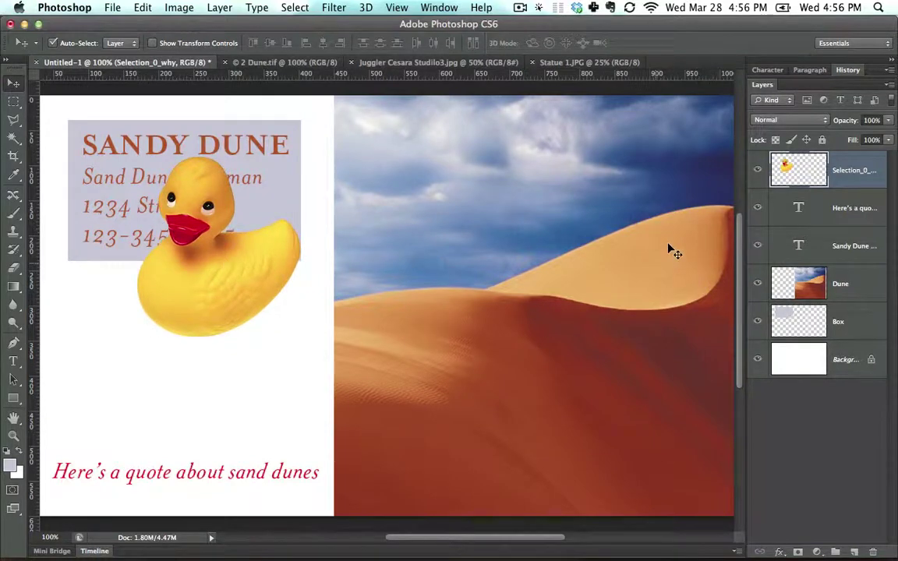
{"action": "key", "text": "space"}
{"action": "scroll", "coordinate": [674, 236], "scroll_direction": "right", "scroll_amount": 3}
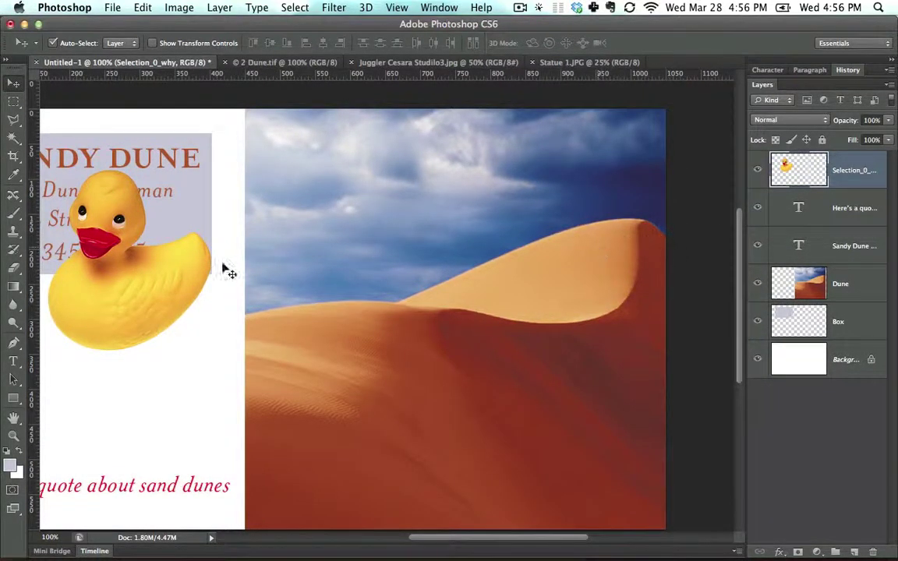
{"action": "mouse_move", "coordinate": [150, 288]}
{"action": "left_mouse_down"}
{"action": "mouse_move", "coordinate": [273, 247]}
{"action": "mouse_move", "coordinate": [442, 247]}
{"action": "mouse_move", "coordinate": [436, 235]}
{"action": "mouse_move", "coordinate": [474, 232]}
{"action": "mouse_move", "coordinate": [154, 286]}
{"action": "mouse_move", "coordinate": [152, 271]}
{"action": "left_mouse_up"}
- Trace a closed Polygonal Lasso selection along the dune's crest and right side
{"action": "left_click", "coordinate": [13, 119]}
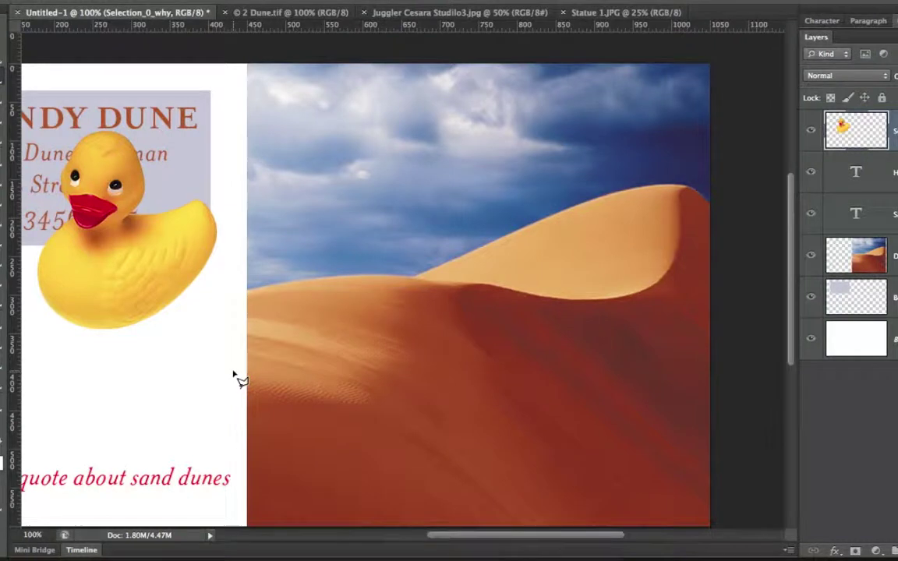
{"action": "left_click", "coordinate": [233, 371]}
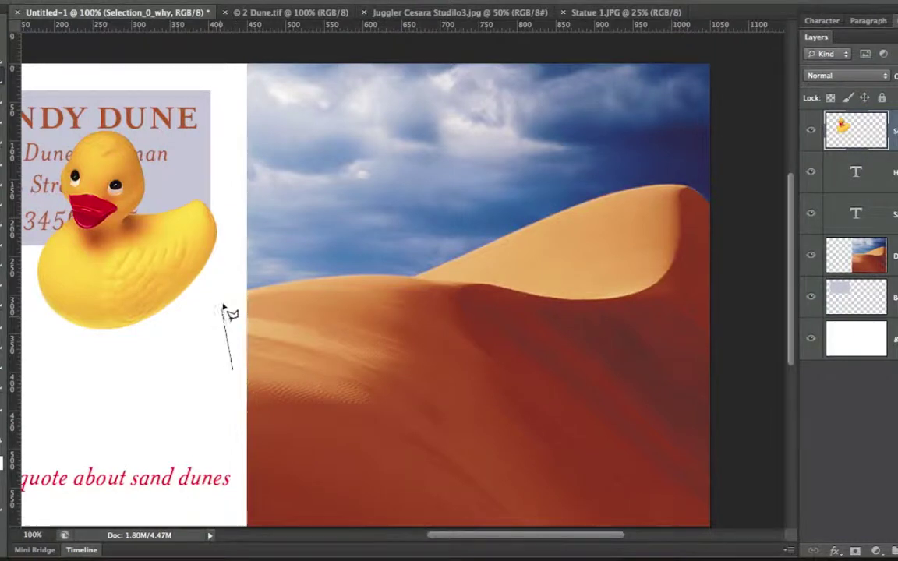
{"action": "left_click", "coordinate": [223, 301]}
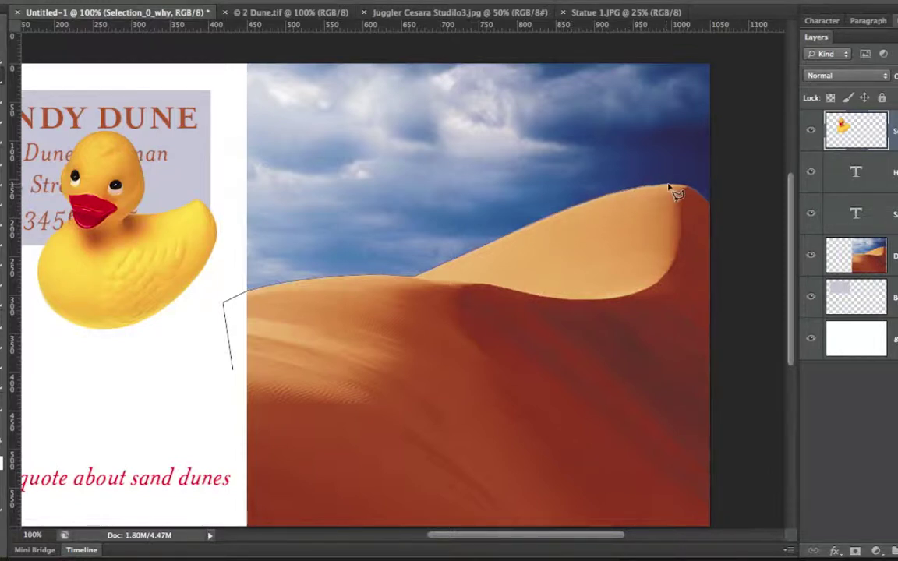
{"action": "left_click_drag", "start_coordinate": [668, 187], "coordinate": [682, 186]}
{"action": "mouse_move", "coordinate": [705, 201]}
{"action": "left_mouse_down"}
{"action": "mouse_move", "coordinate": [721, 218]}
{"action": "mouse_move", "coordinate": [746, 402]}
{"action": "mouse_move", "coordinate": [746, 475]}
{"action": "mouse_move", "coordinate": [459, 448]}
{"action": "mouse_move", "coordinate": [274, 403]}
{"action": "mouse_move", "coordinate": [238, 384]}
{"action": "left_mouse_up"}
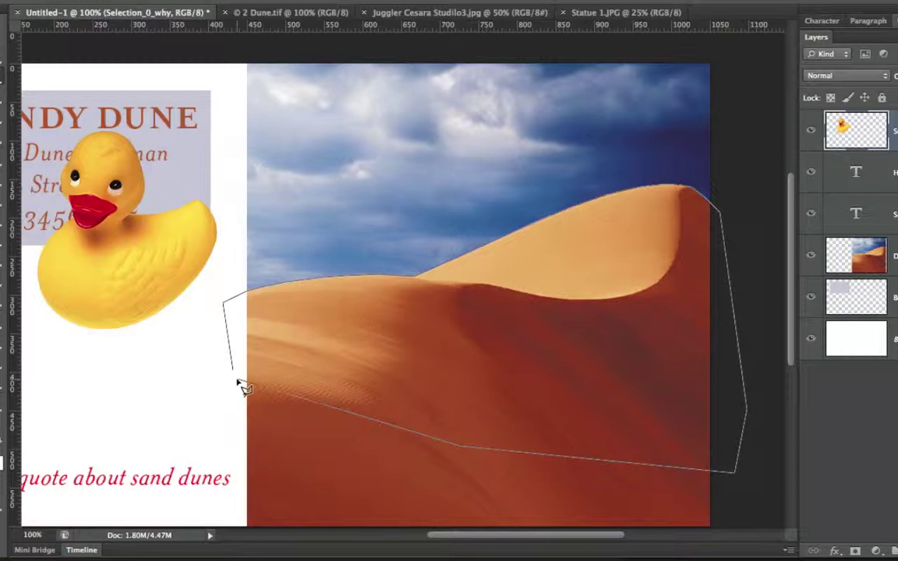
{"action": "left_click_drag", "start_coordinate": [241, 386], "coordinate": [238, 381]}
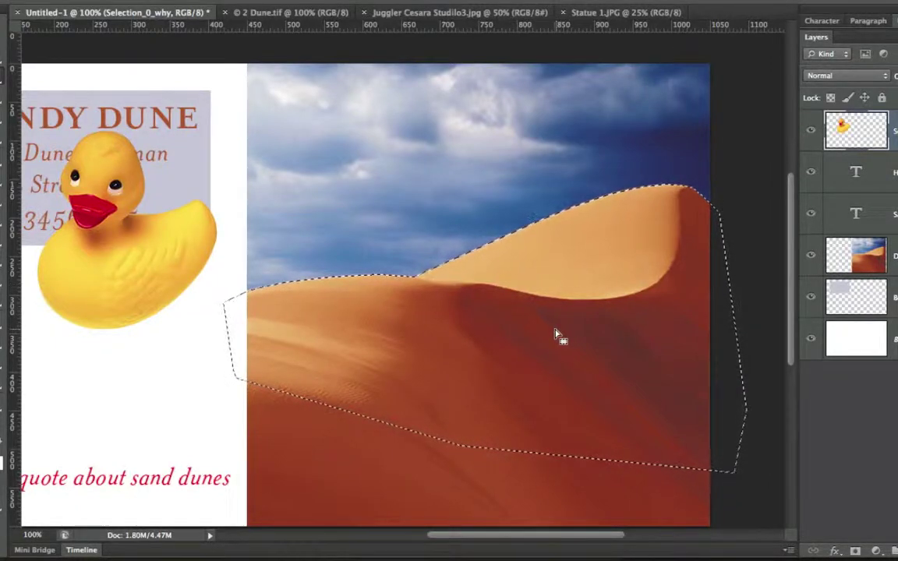
- Try copying the dune selection and dismiss the empty-selection copy warning
{"action": "key", "text": "super"}
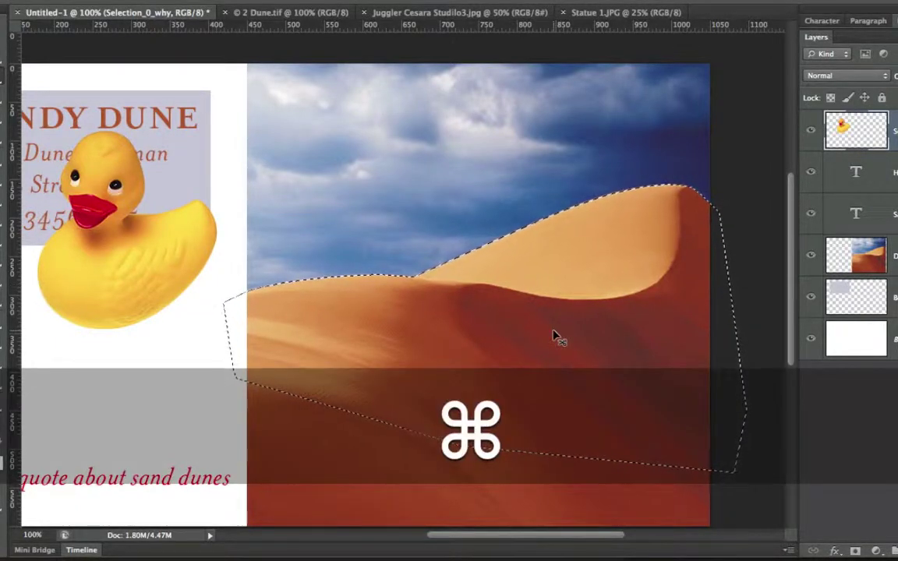
{"action": "key", "text": "super+c"}
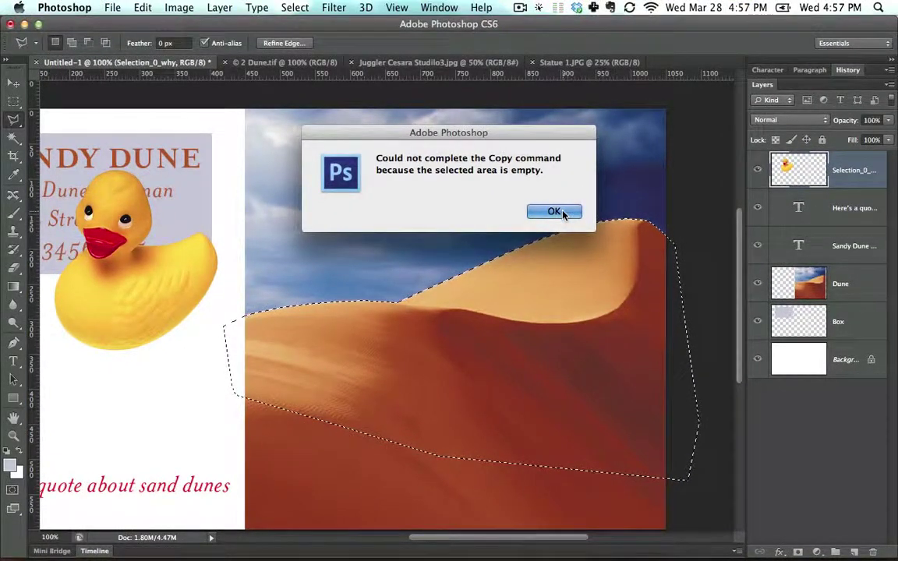
{"action": "left_click", "coordinate": [553, 212]}
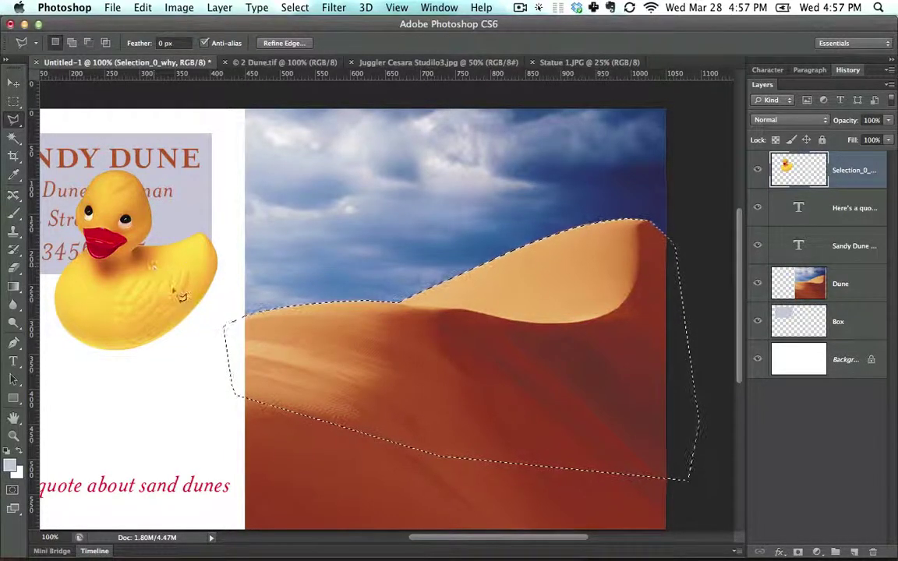
- Rename the duck's layer to 'duck'
{"action": "double_click", "coordinate": [853, 170]}
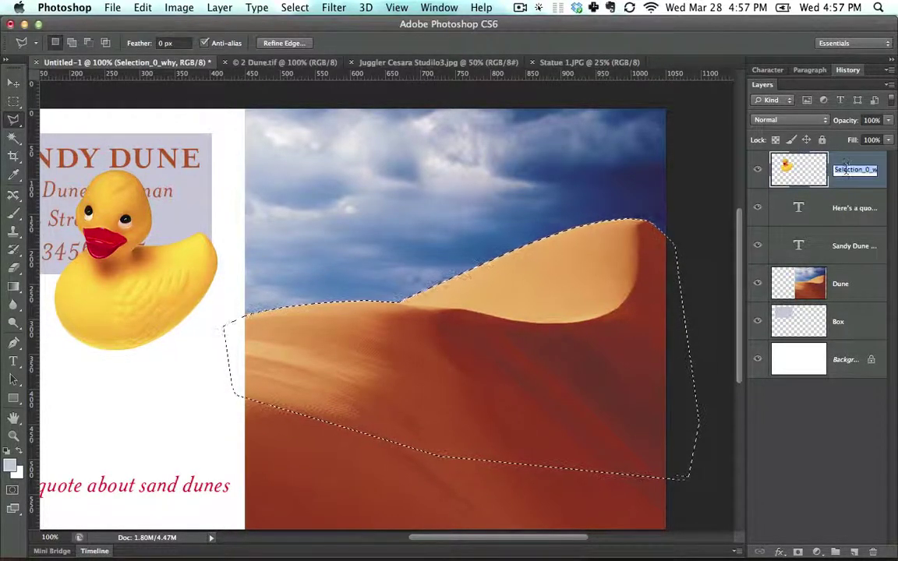
{"action": "type", "text": "duck"}
{"action": "key", "text": "Return"}
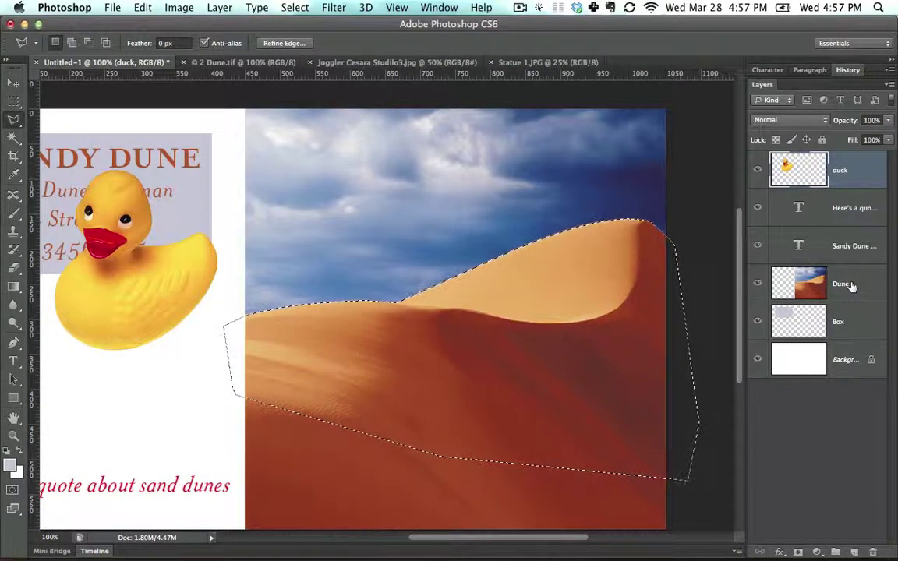
- Copy the selected dune area from the Dune layer and paste it as Layer 1
{"action": "left_click", "coordinate": [846, 285]}
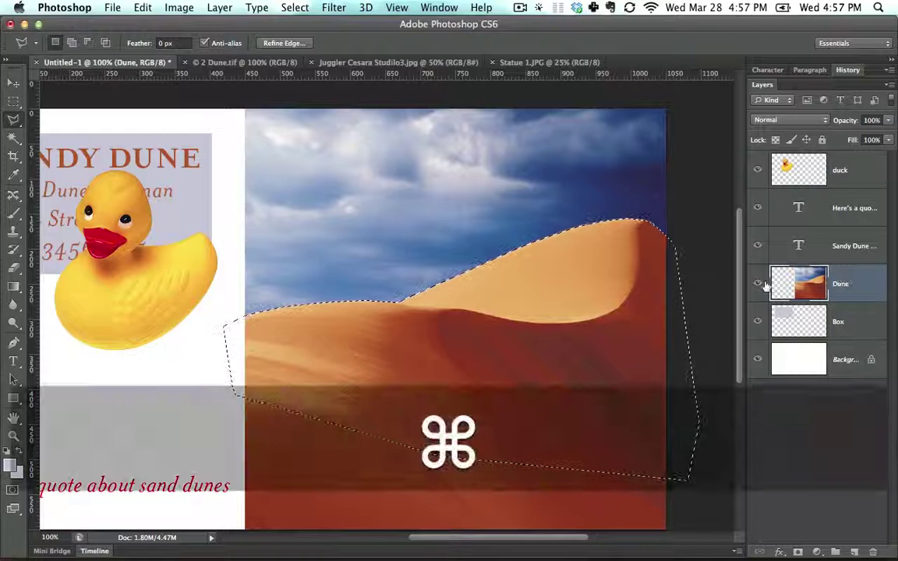
{"action": "key", "text": "super+c"}
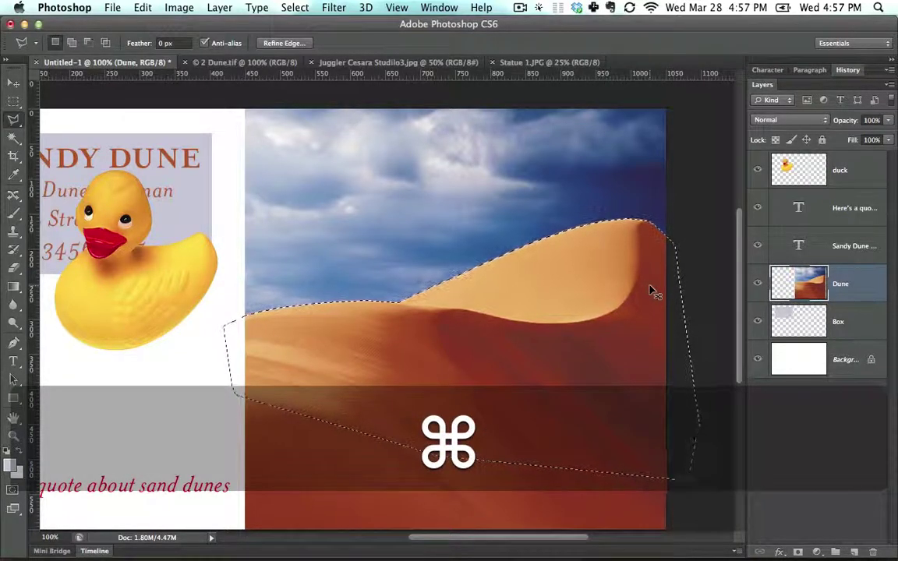
{"action": "key", "text": "super+v"}
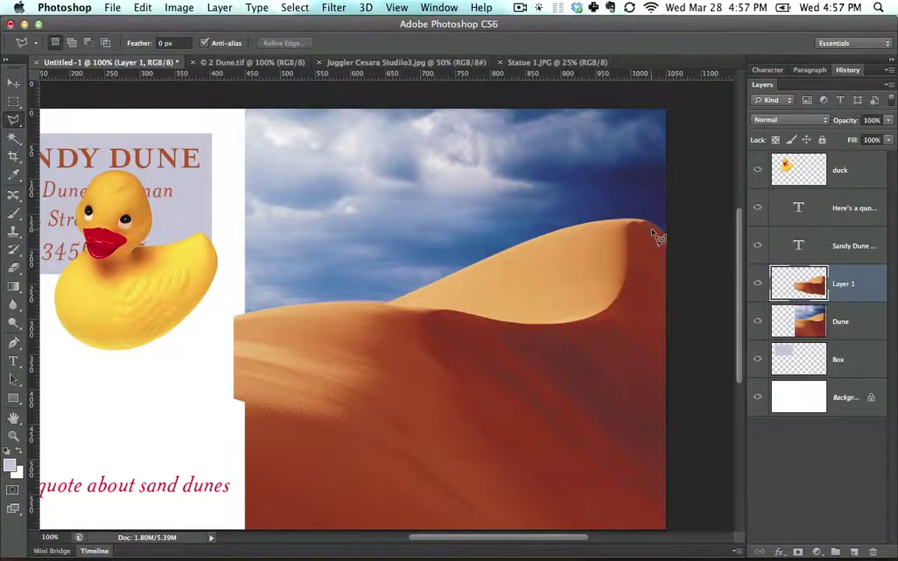
- Zoom in and pan to inspect the pasted dune's right edge, then return to 100%
{"action": "key", "text": "super+equal"}
{"action": "key", "text": "super+equal"}
{"action": "key", "text": "space"}
{"action": "left_click_drag", "start_coordinate": [633, 217], "coordinate": [334, 297]}
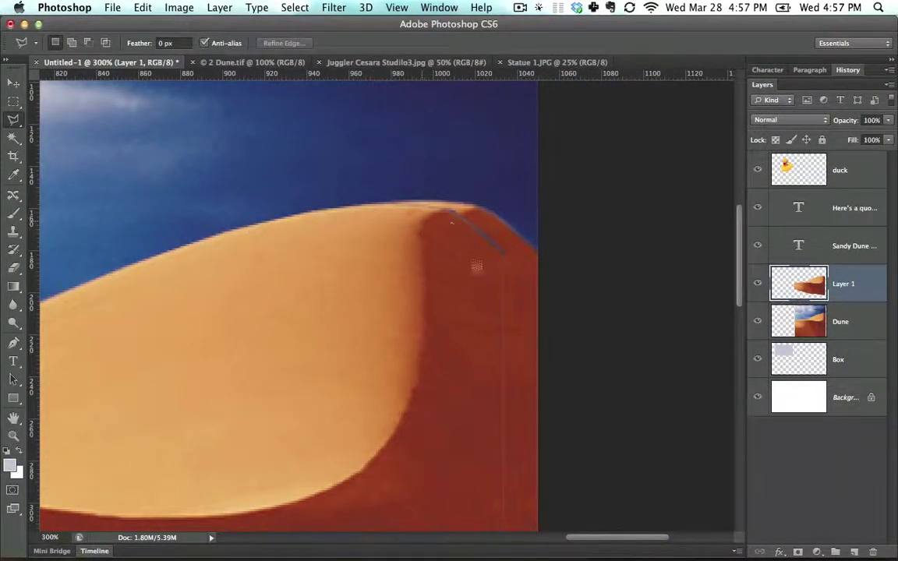
{"action": "key", "text": "space"}
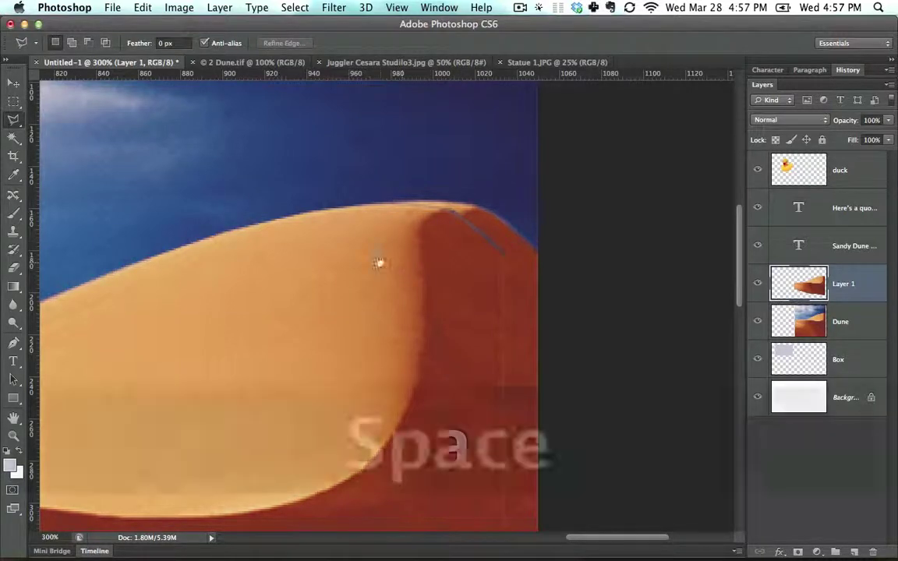
{"action": "left_click_drag", "start_coordinate": [381, 260], "coordinate": [487, 241]}
{"action": "key", "text": "super+minus"}
{"action": "key", "text": "super+minus"}
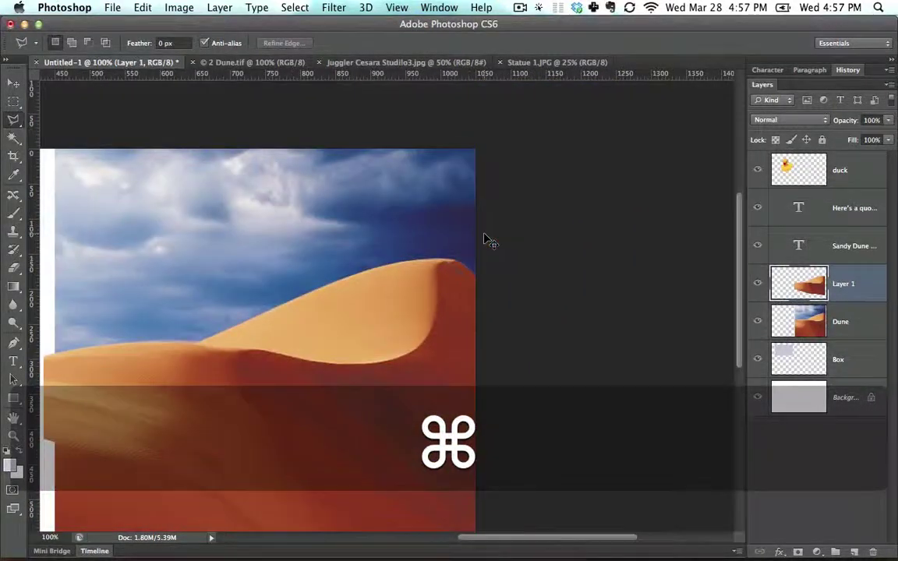
{"action": "key", "text": "space"}
{"action": "left_click_drag", "start_coordinate": [323, 325], "coordinate": [477, 264]}
- Undo the misaligned paste and redo it with Edit > Paste Special > Paste in Place
{"action": "key", "text": "super+z"}
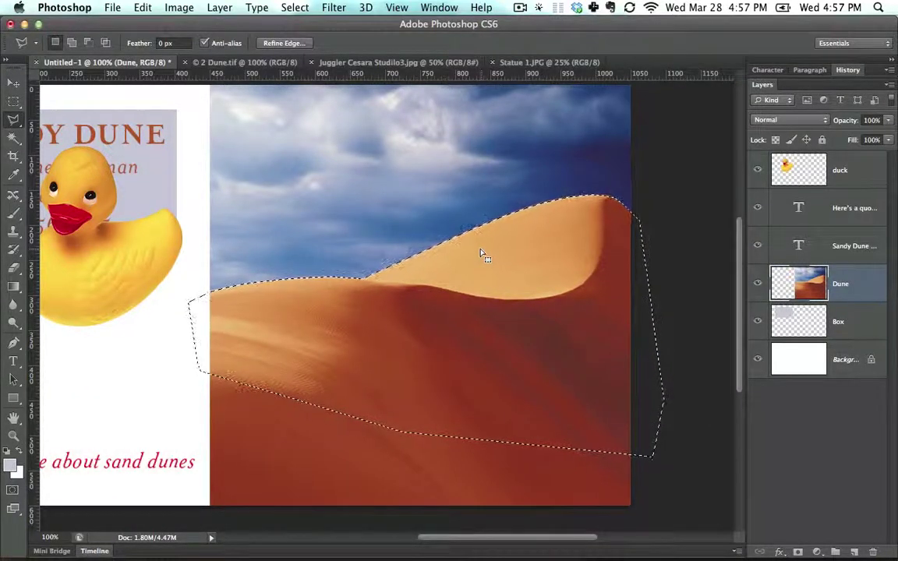
{"action": "left_click", "coordinate": [143, 9]}
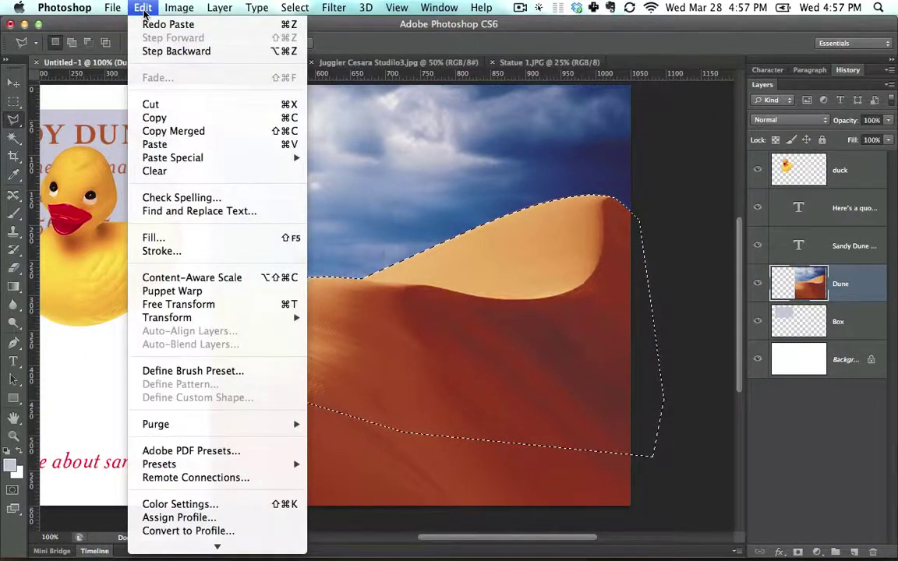
{"action": "mouse_move", "coordinate": [207, 158]}
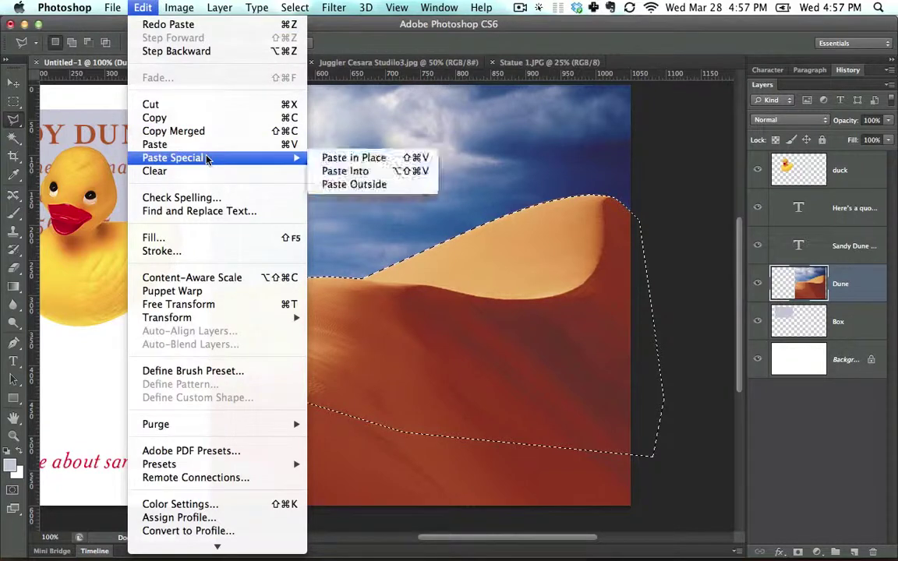
{"action": "left_click", "coordinate": [383, 159]}
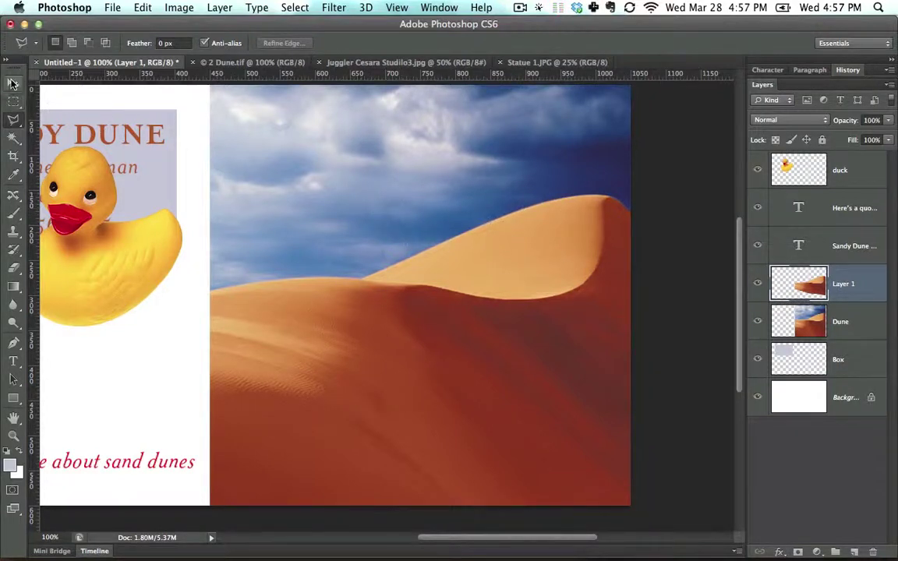
- Keep the Layer 1 name and toggle the Dune photo's visibility to view the cutout alone
{"action": "left_click", "coordinate": [12, 84]}
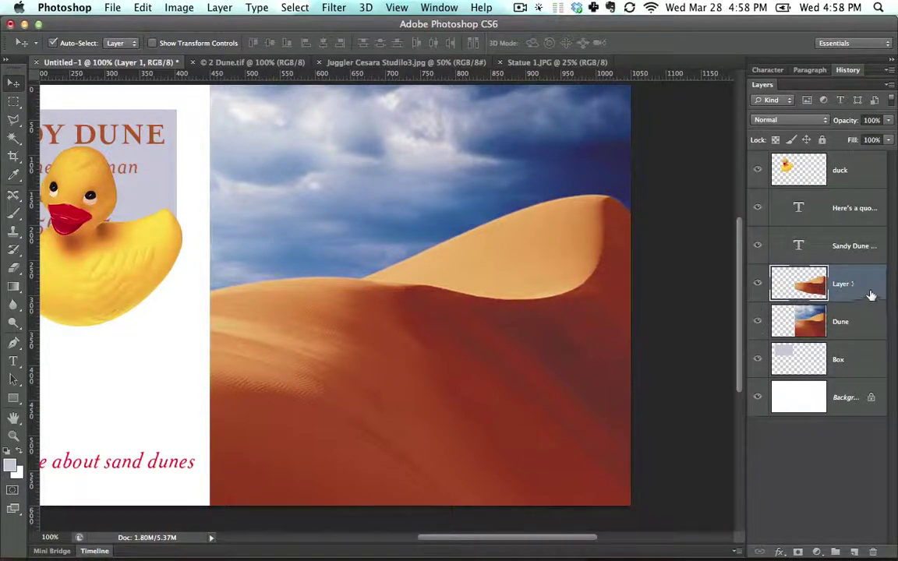
{"action": "key", "text": "Return"}
{"action": "left_click", "coordinate": [758, 322]}
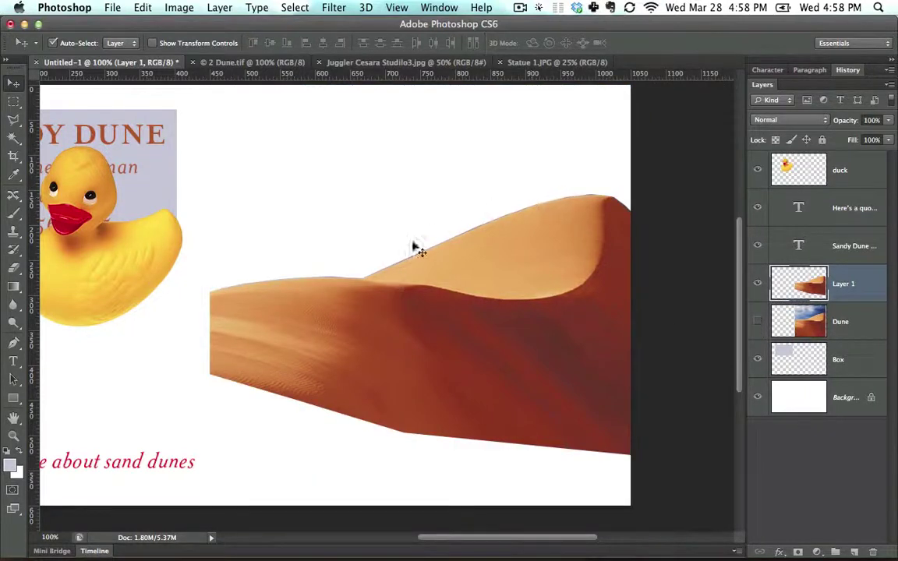
{"action": "left_click", "coordinate": [758, 322]}
{"action": "left_click", "coordinate": [758, 322]}
{"action": "left_click", "coordinate": [758, 322]}
- Test-move the dune cutout twice, undoing each move so it stays aligned
{"action": "left_click_drag", "start_coordinate": [512, 310], "coordinate": [491, 287]}
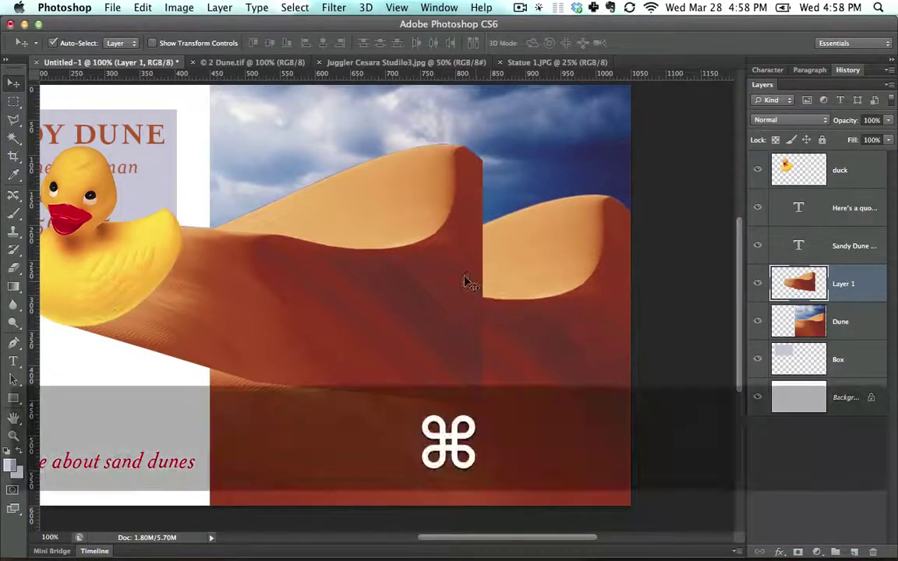
{"action": "key", "text": "super+z"}
{"action": "left_click_drag", "start_coordinate": [474, 241], "coordinate": [477, 183]}
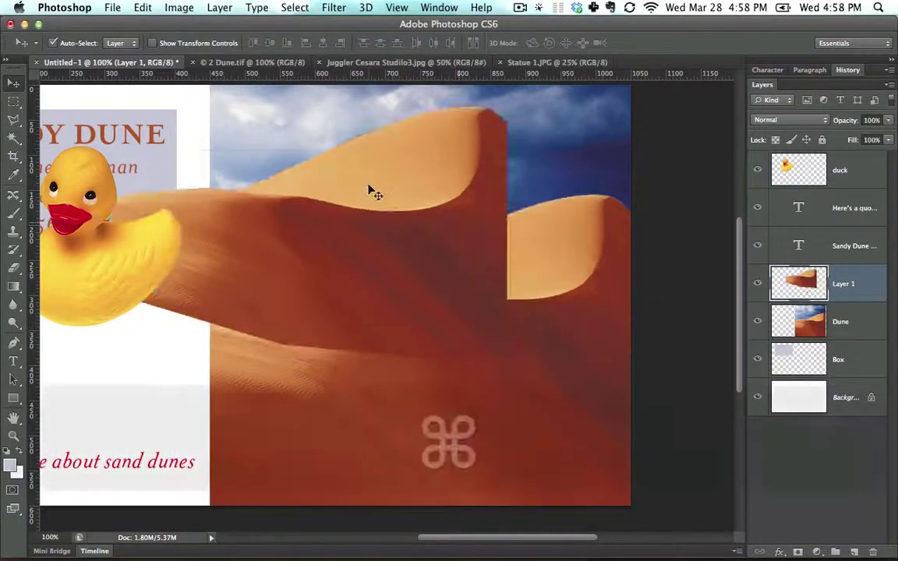
{"action": "key", "text": "super+z"}
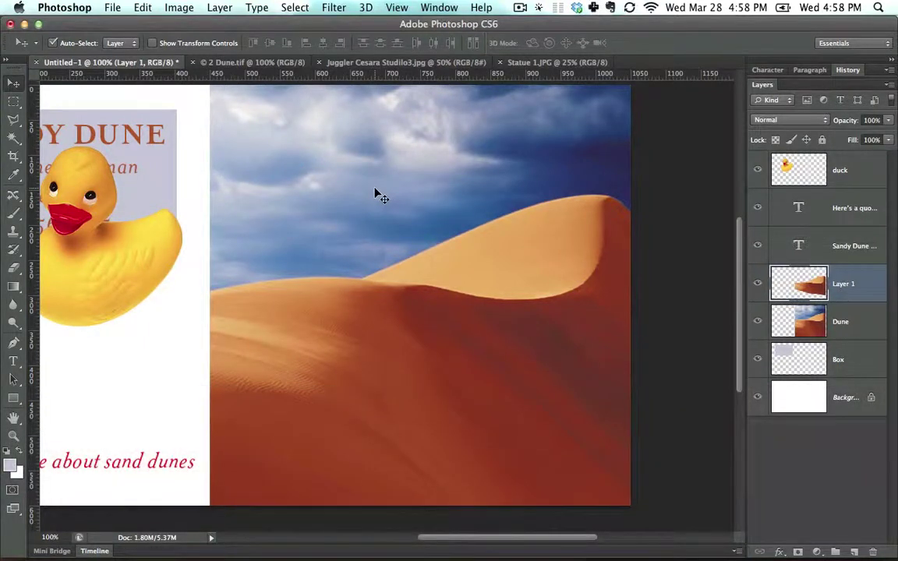
- Move the duck into the sky above the dune and place its layer below Layer 1
{"action": "left_click_drag", "start_coordinate": [133, 260], "coordinate": [450, 241]}
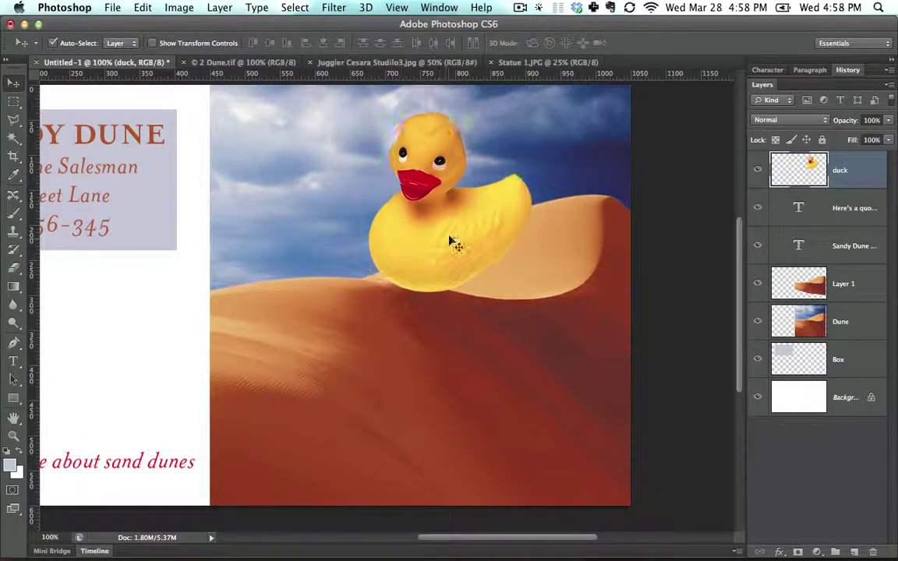
{"action": "left_click_drag", "start_coordinate": [857, 187], "coordinate": [857, 302]}
{"action": "left_click_drag", "start_coordinate": [470, 215], "coordinate": [469, 245]}
{"action": "key", "text": "super+equal"}
{"action": "key", "text": "super+equal"}
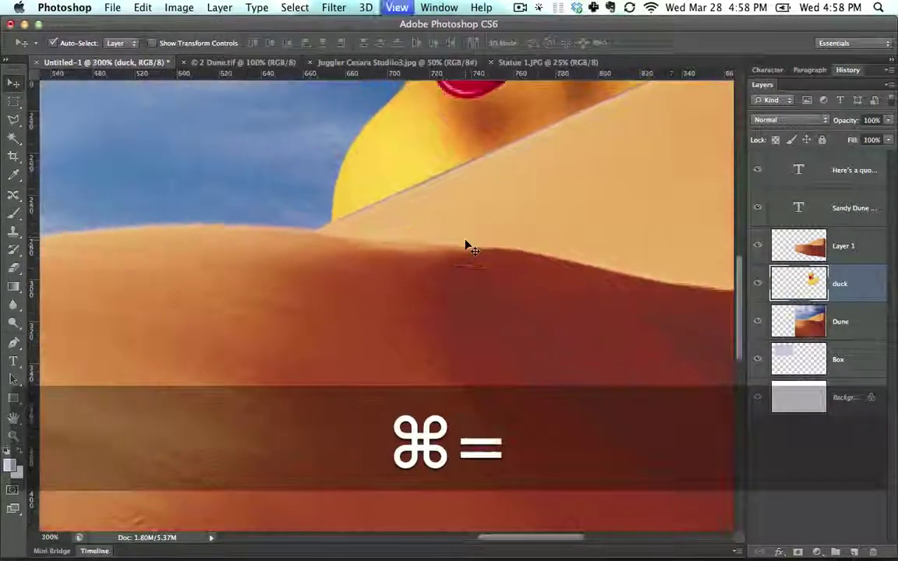
{"action": "key", "text": "space"}
{"action": "left_click_drag", "start_coordinate": [502, 187], "coordinate": [343, 324]}
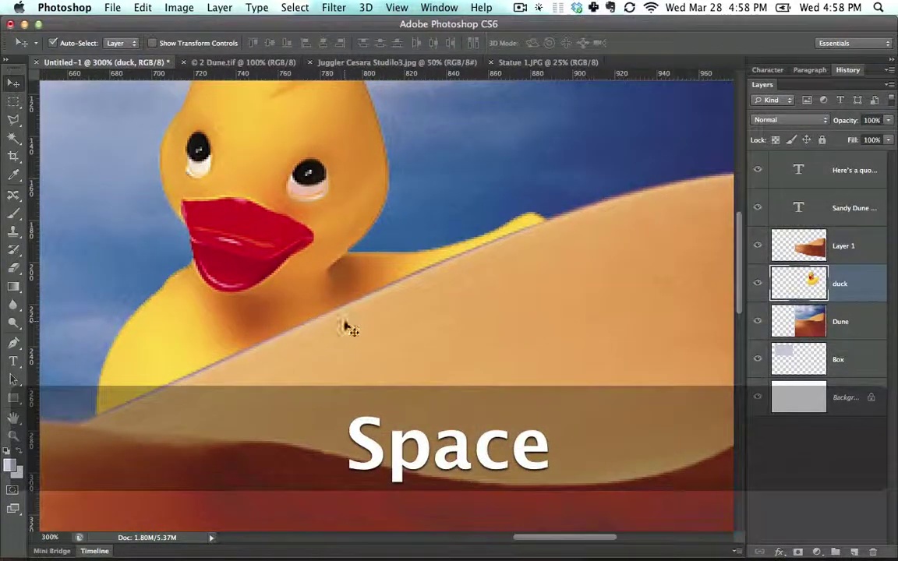
- Outline the sky band just above the dune crest with the Polygonal Lasso
{"action": "left_click", "coordinate": [17, 125]}
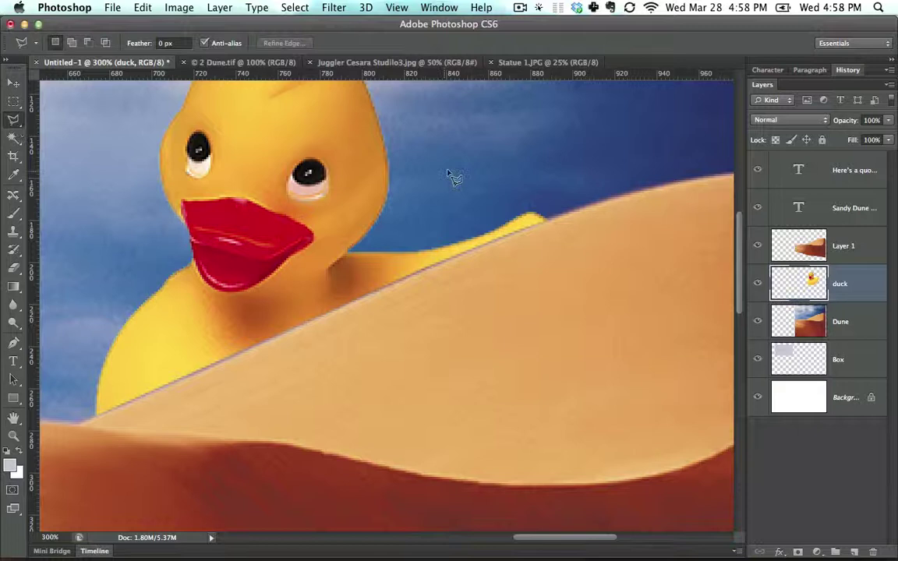
{"action": "left_click", "coordinate": [583, 201]}
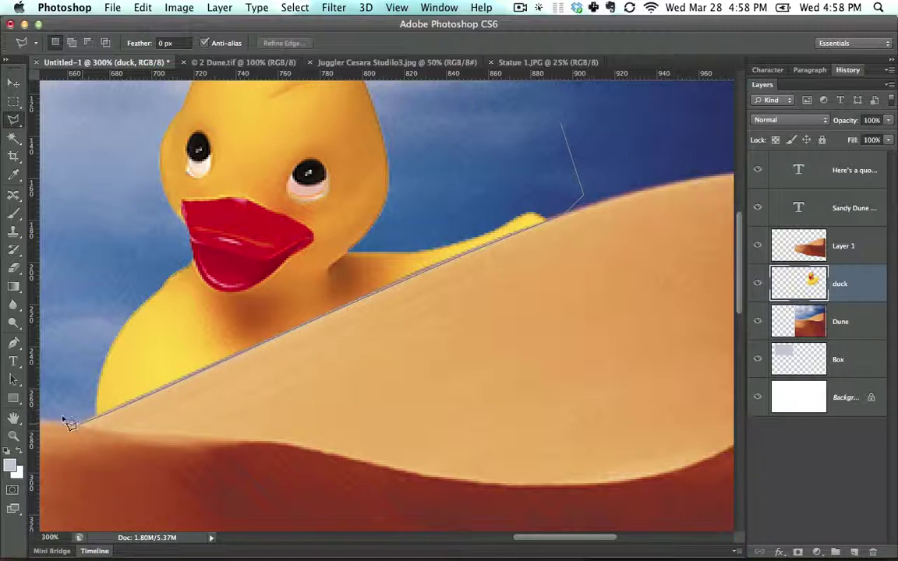
{"action": "double_click", "coordinate": [173, 219]}
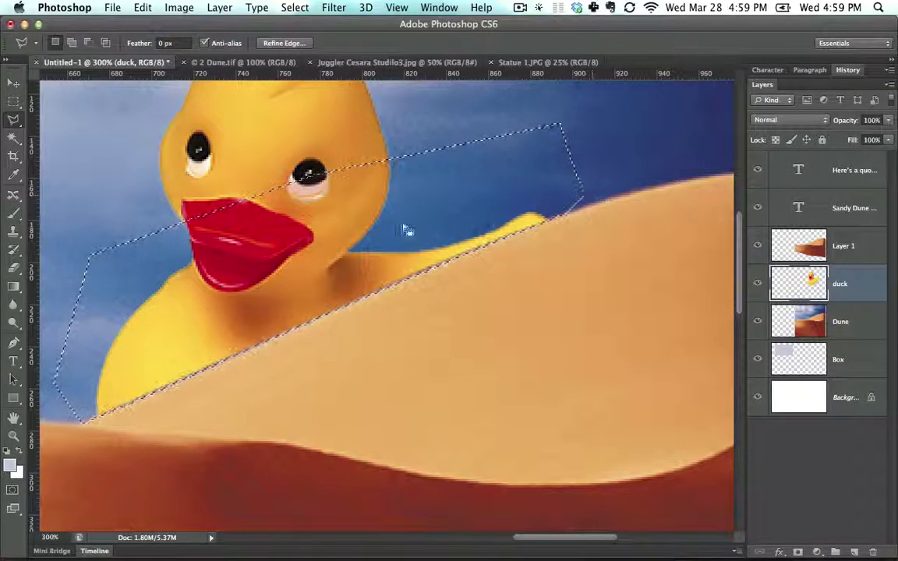
- Test clearing the selection on the duck and Dune layers, undoing each deletion
{"action": "key", "text": "BackSpace"}
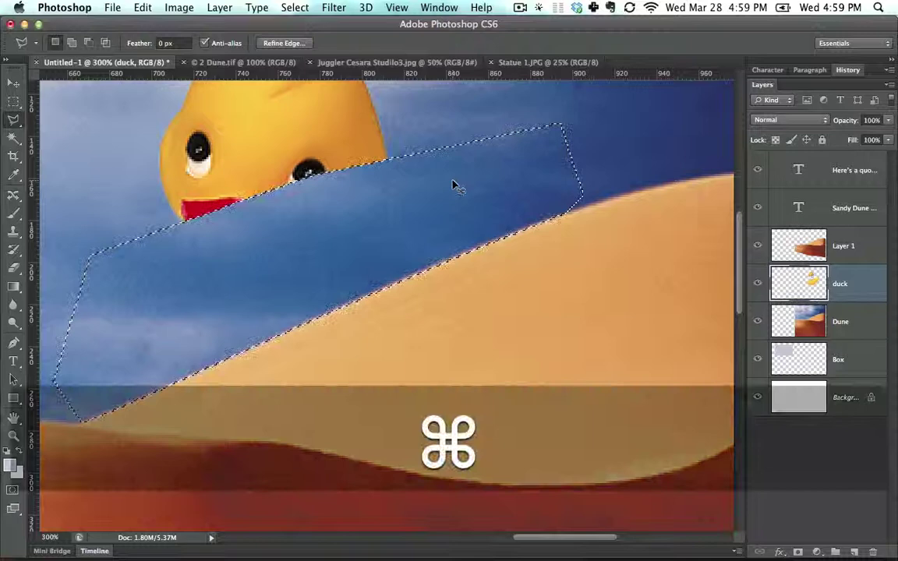
{"action": "key", "text": "super+z"}
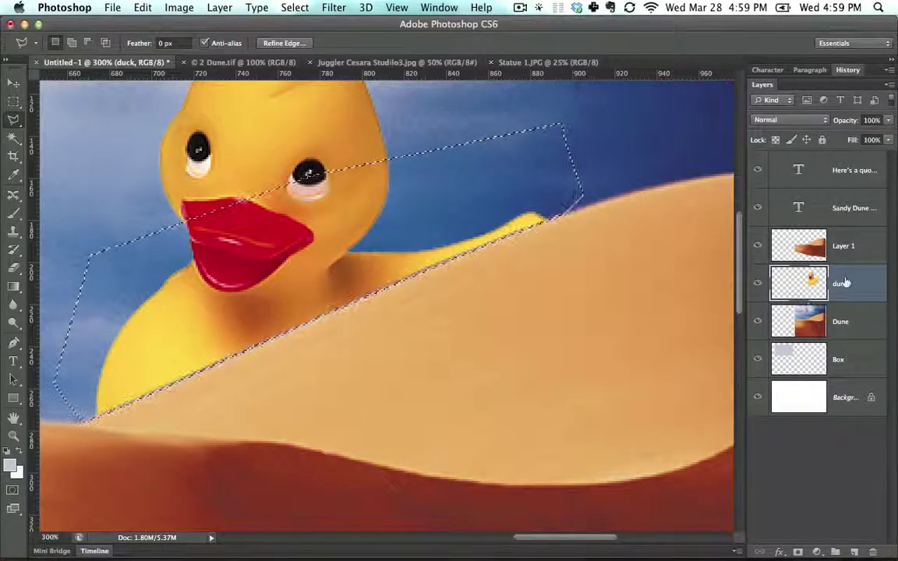
{"action": "left_click", "coordinate": [843, 323]}
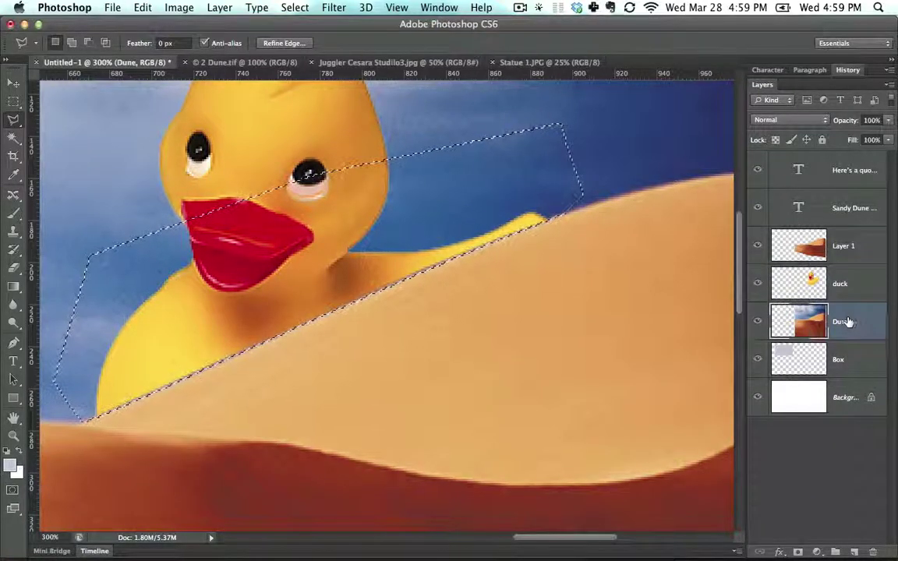
{"action": "key", "text": "BackSpace"}
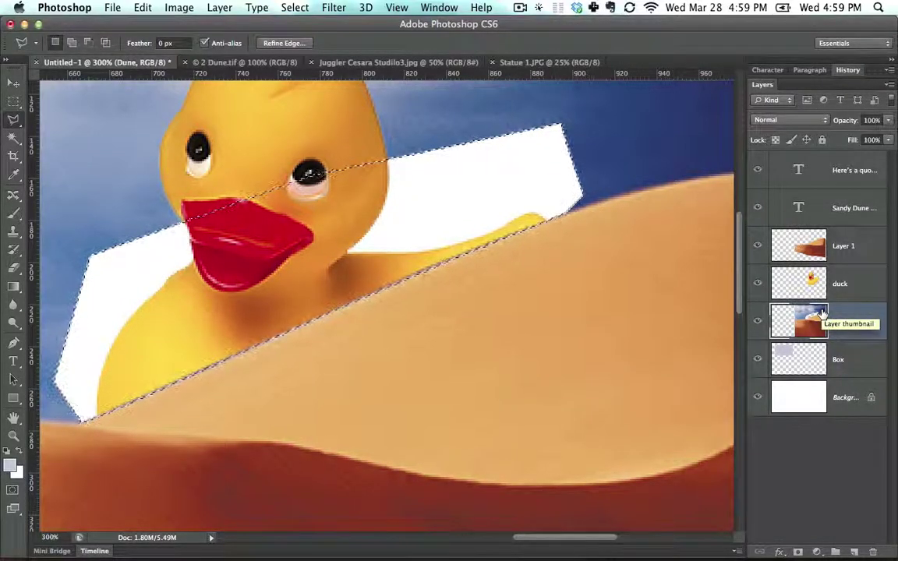
{"action": "left_click", "coordinate": [756, 284]}
{"action": "left_click", "coordinate": [756, 246]}
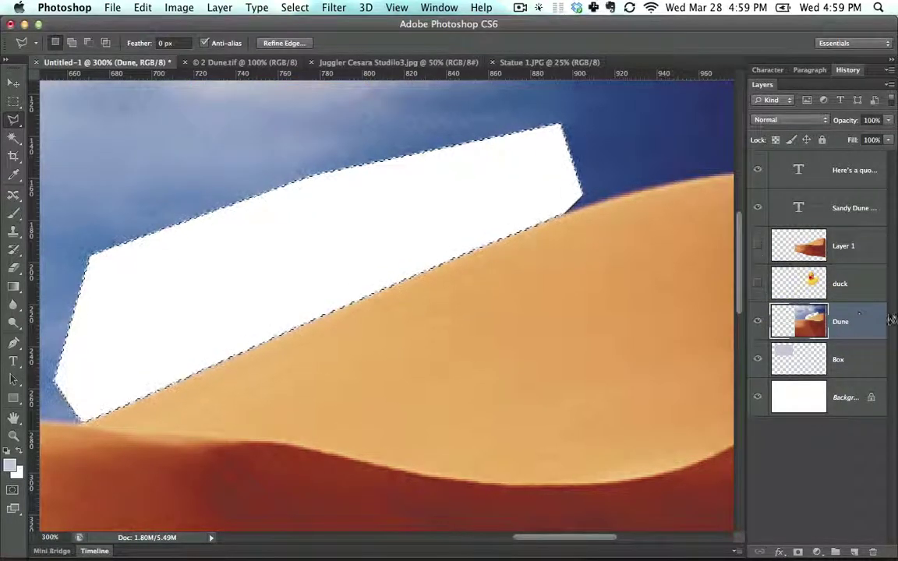
{"action": "left_click", "coordinate": [758, 284]}
{"action": "left_click", "coordinate": [757, 245]}
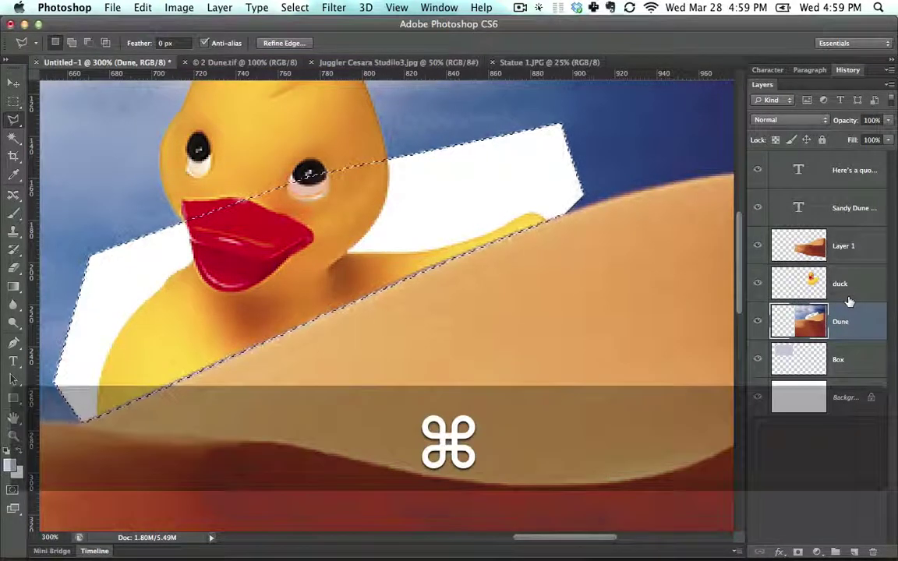
{"action": "key", "text": "super+z"}
- Clear the selected sky band from Layer 1, deselect, and zoom back to 100%
{"action": "left_click", "coordinate": [849, 247]}
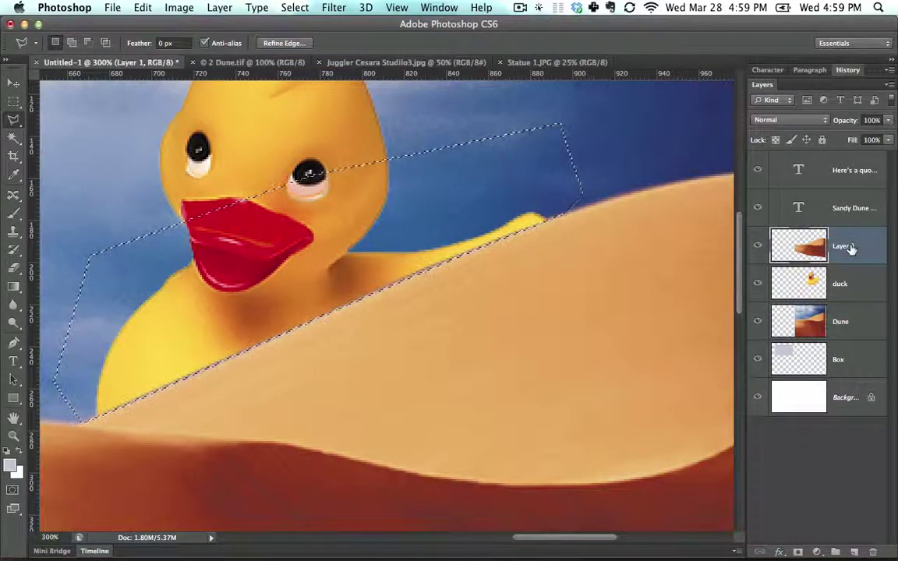
{"action": "key", "text": "BackSpace"}
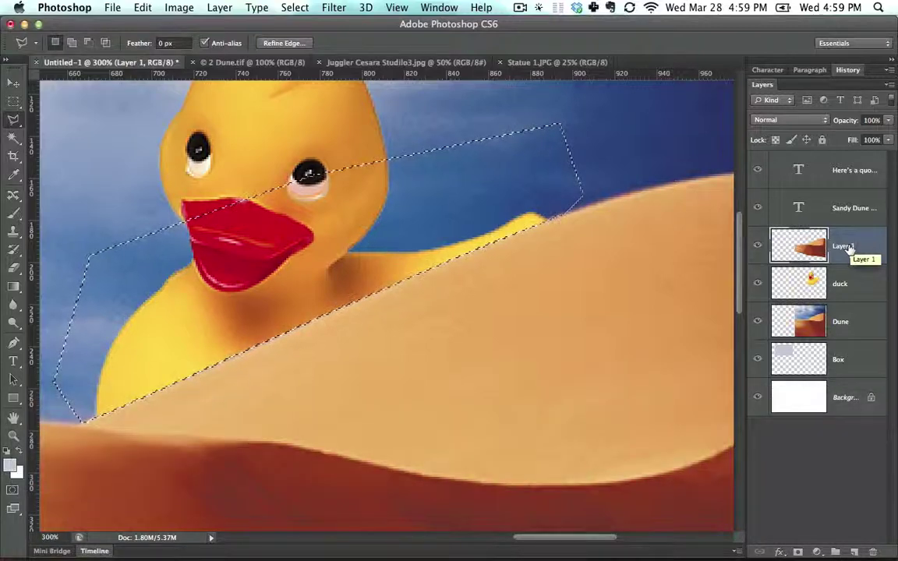
{"action": "key", "text": "super+d"}
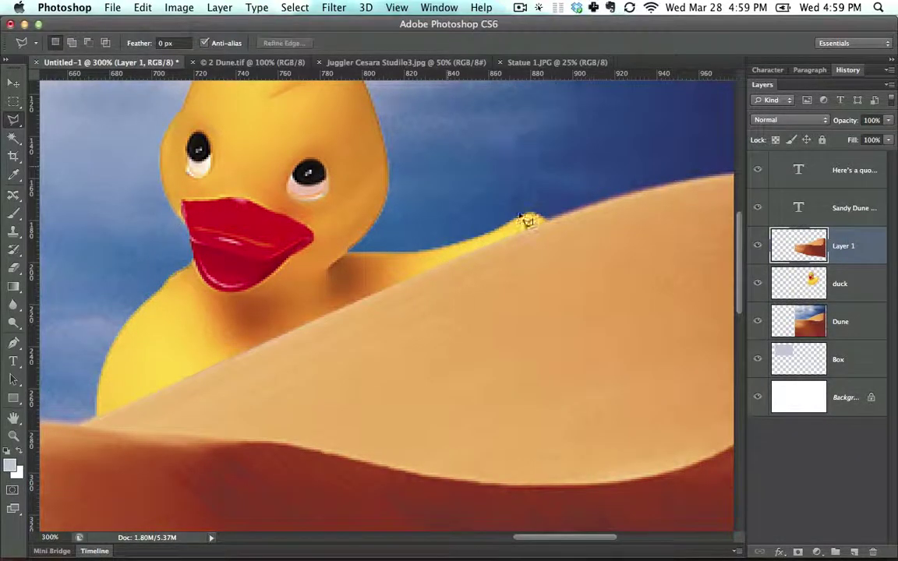
{"action": "key", "text": "super+minus"}
{"action": "key", "text": "super+minus"}
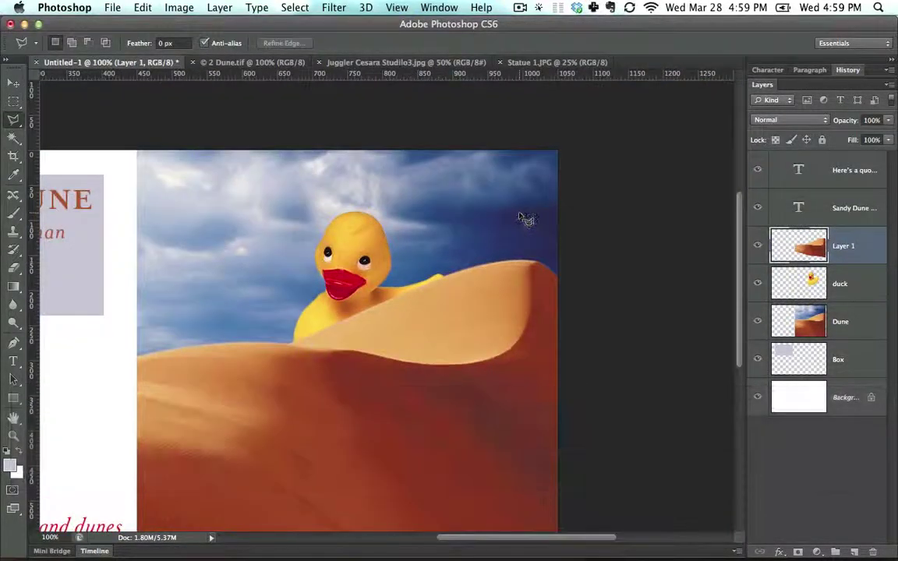
- Nudge the duck a few pixels right and down behind the dune crest
{"action": "left_click", "coordinate": [14, 83]}
{"action": "left_click_drag", "start_coordinate": [386, 285], "coordinate": [380, 280]}
{"action": "key", "text": "space"}
{"action": "left_click_drag", "start_coordinate": [270, 307], "coordinate": [332, 287]}
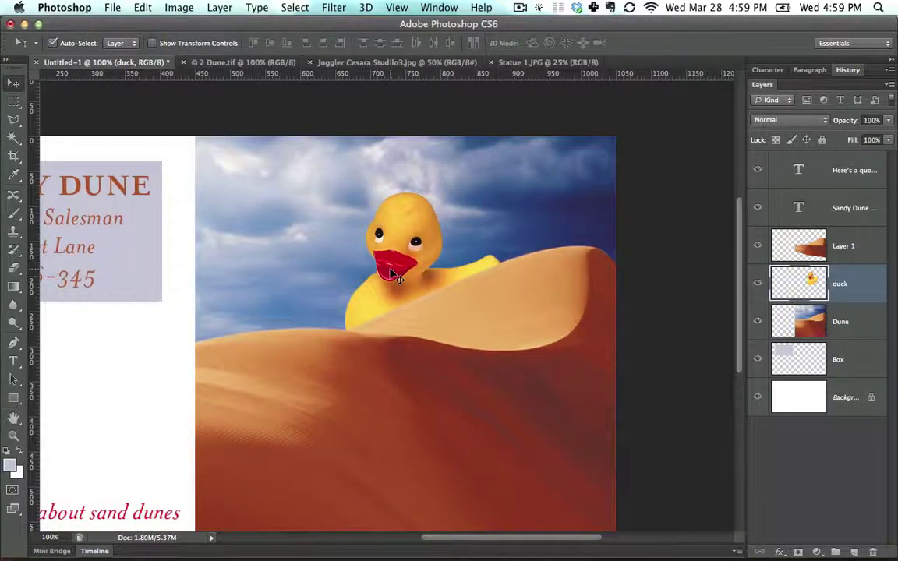
{"action": "left_click_drag", "start_coordinate": [392, 258], "coordinate": [396, 266]}
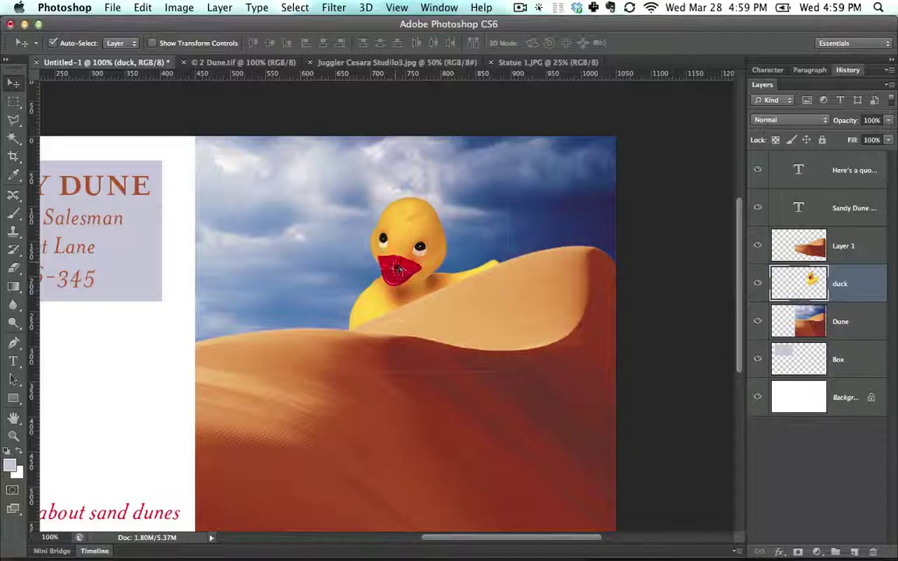